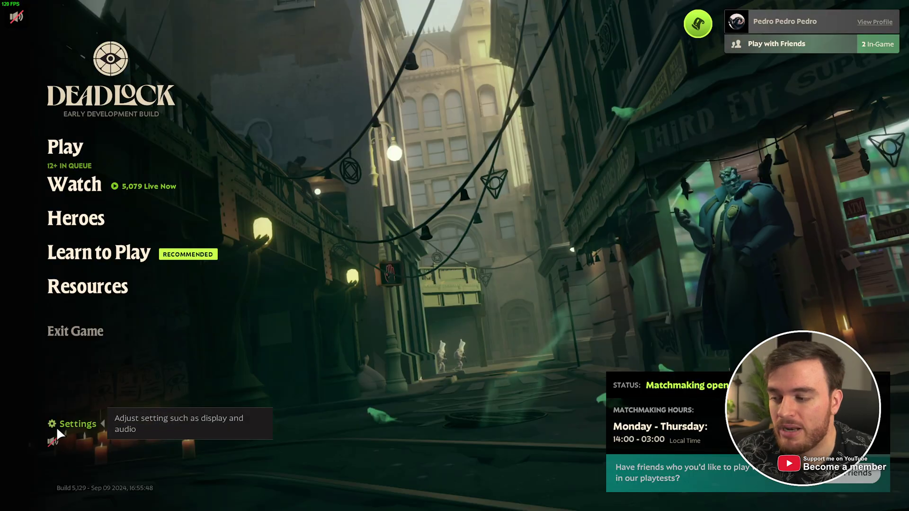
- Open the video settings and compare the Best Looking and Fastest basic rendering presets, ending on Fastest
left_click(70, 418)
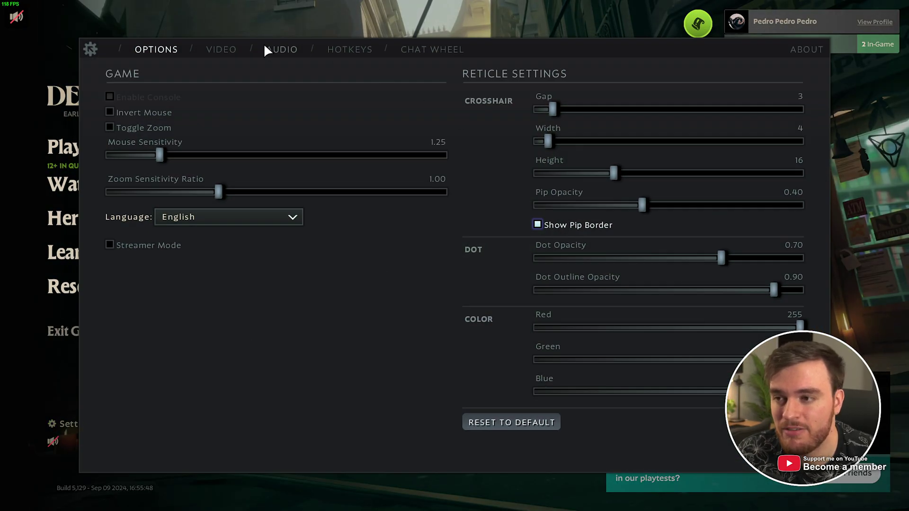
left_click(231, 44)
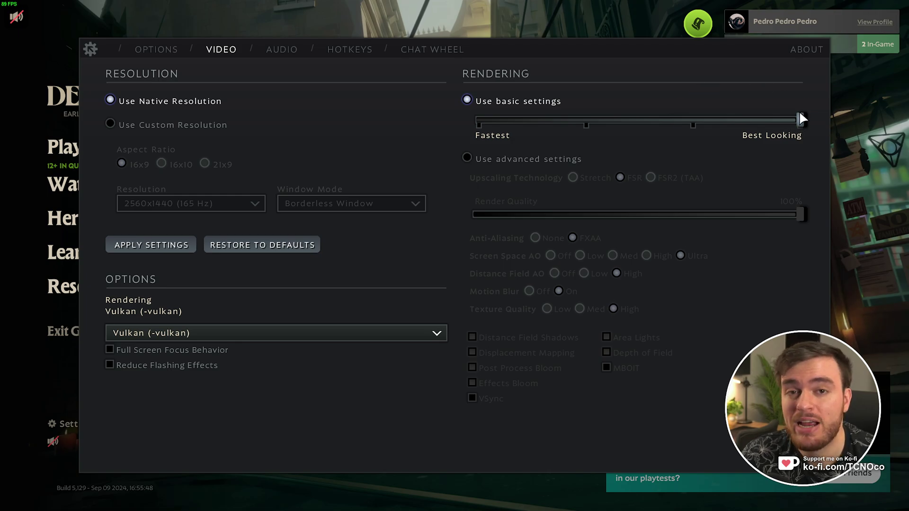
left_click_drag(798, 119, 419, 126)
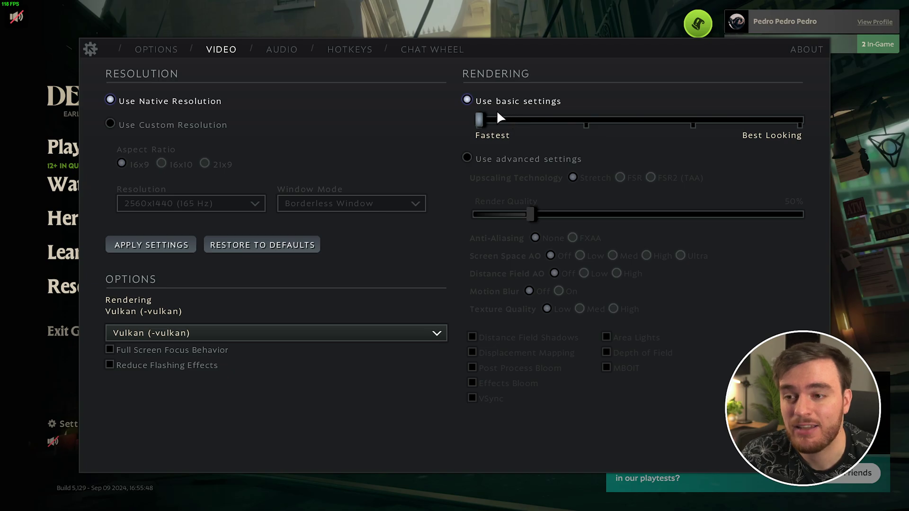
left_click_drag(479, 118, 864, 131)
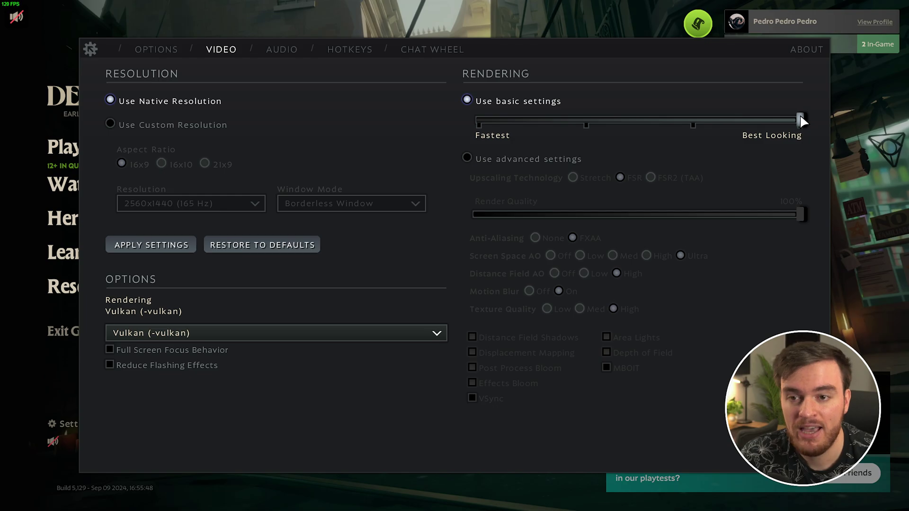
left_click_drag(800, 120, 479, 125)
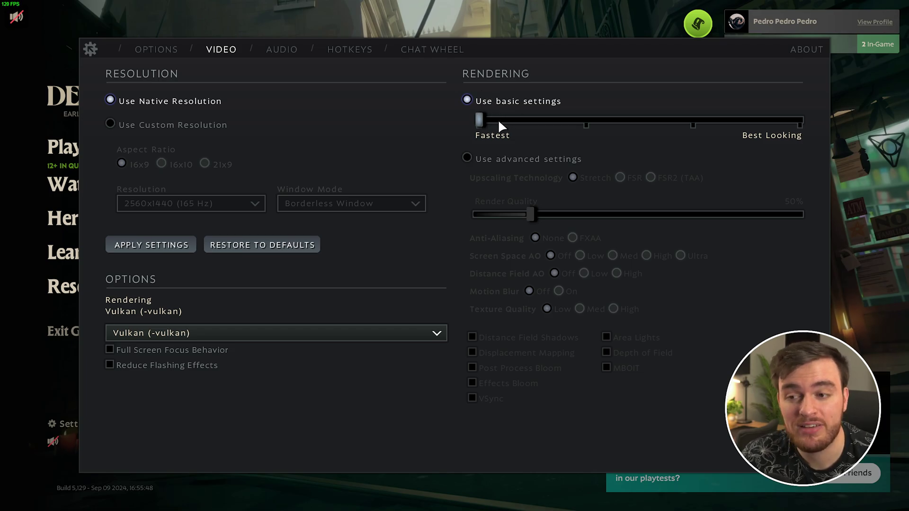
- Check the advanced rendering options, try the second-lowest basic preset and return to Fastest
left_click(508, 157)
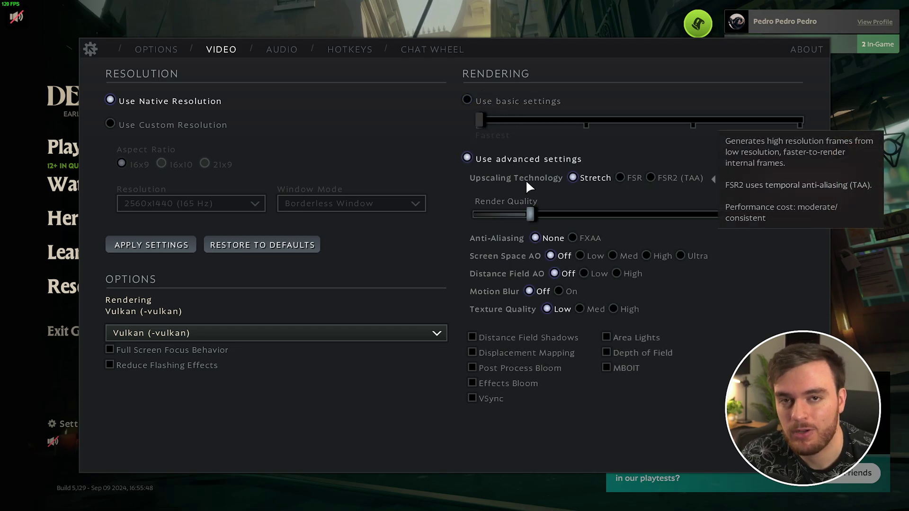
left_click(480, 103)
left_click_drag(479, 120, 609, 133)
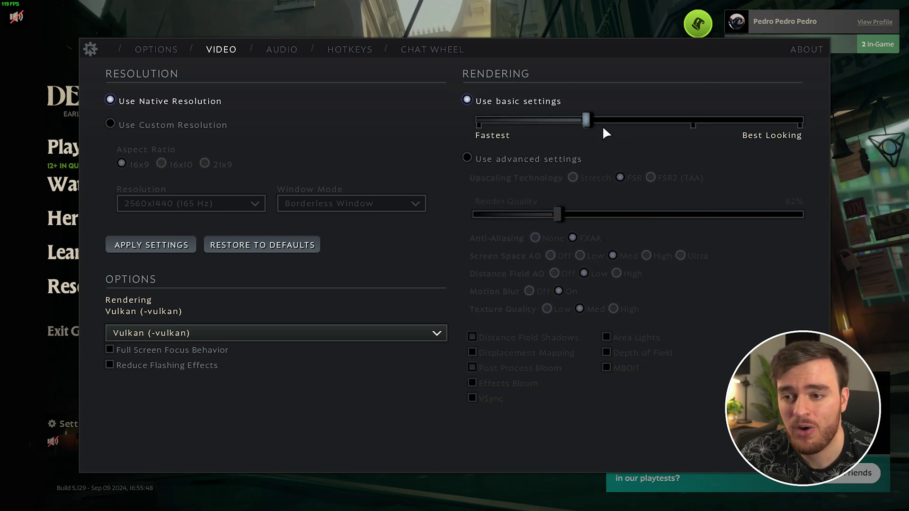
left_click(507, 119)
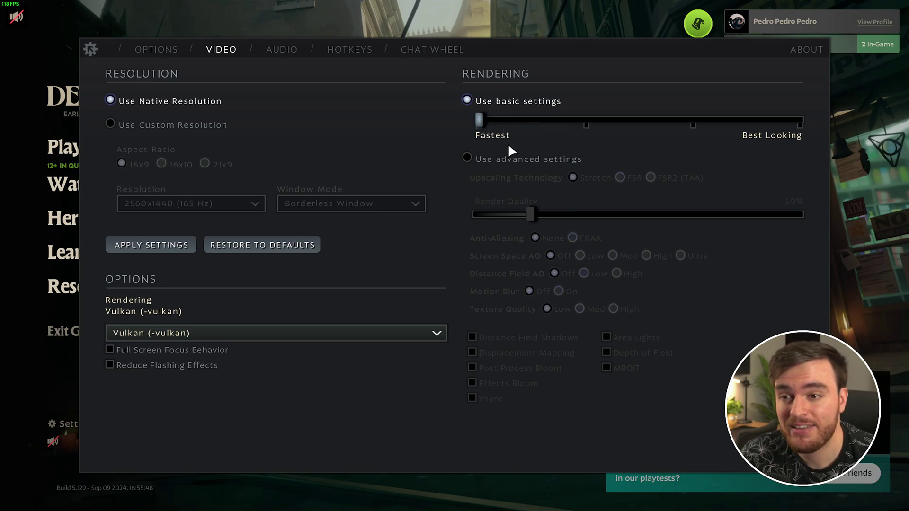
- Enable the advanced rendering settings with 100% render quality and FSR upscaling
left_click(516, 158)
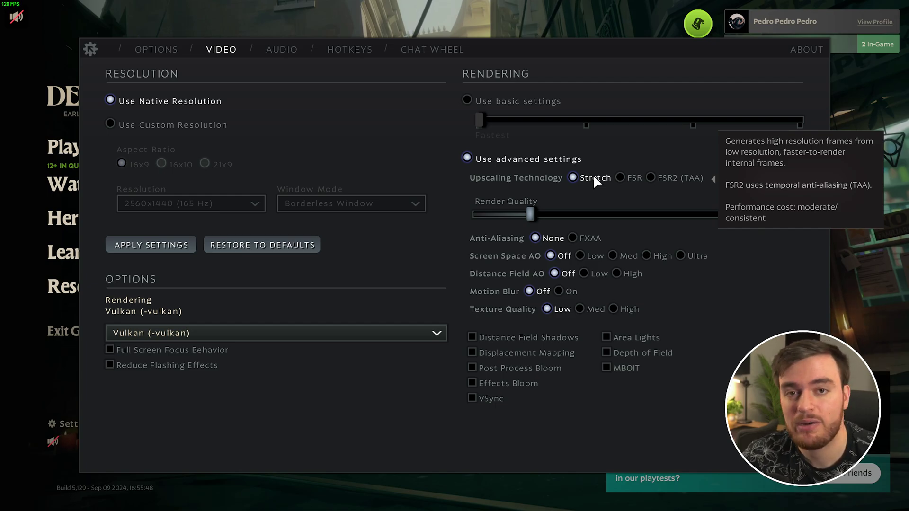
left_click_drag(530, 215, 837, 202)
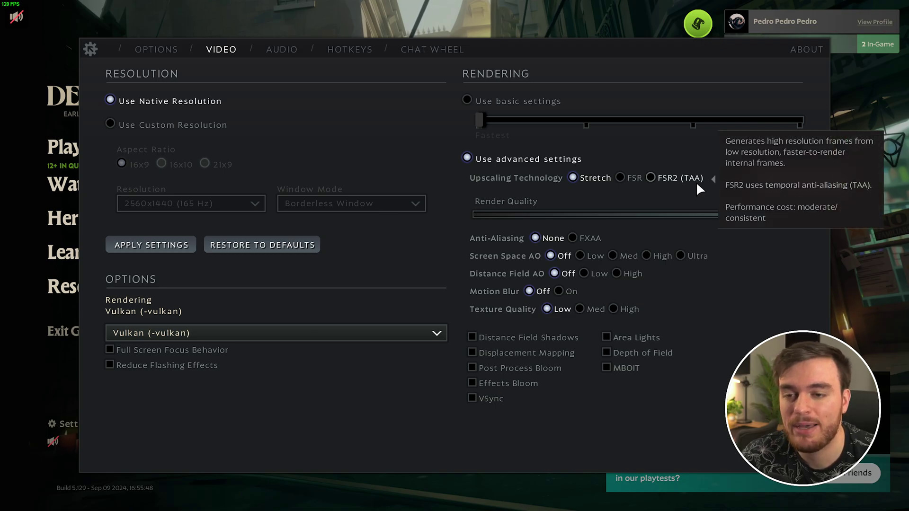
left_click(633, 179)
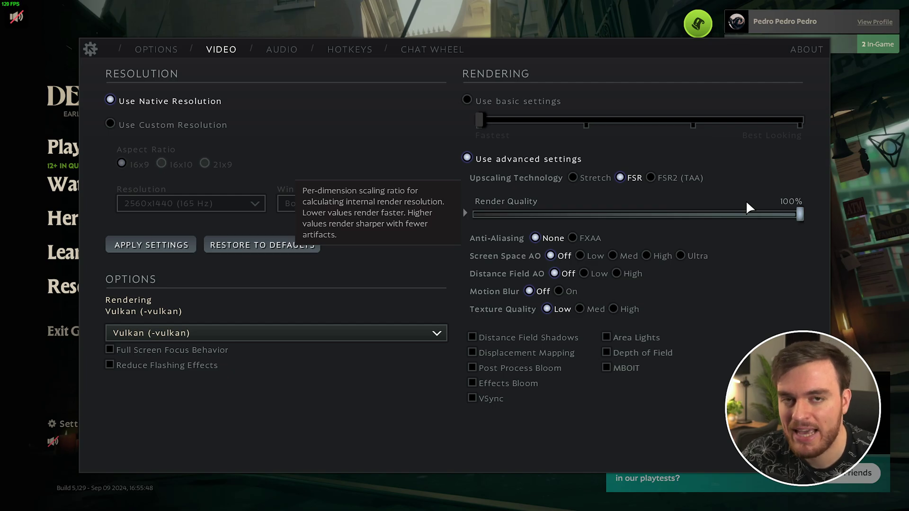
- Reload the Fastest preset into the advanced settings, with upscaling set to FSR and render quality to 100%
left_click(469, 101)
mouse_move(480, 121)
left_mouse_down()
mouse_move(769, 117)
mouse_move(480, 124)
left_mouse_up()
left_click(467, 158)
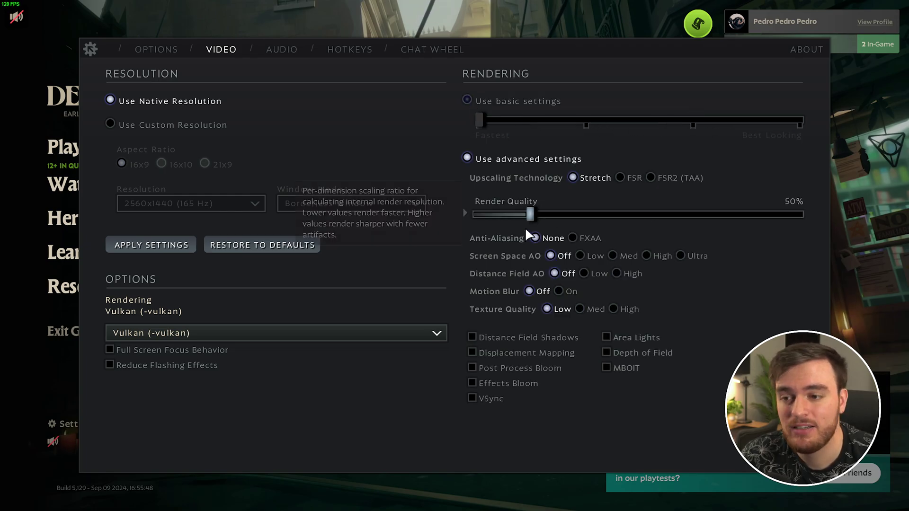
left_click(621, 178)
left_click_drag(531, 214, 815, 226)
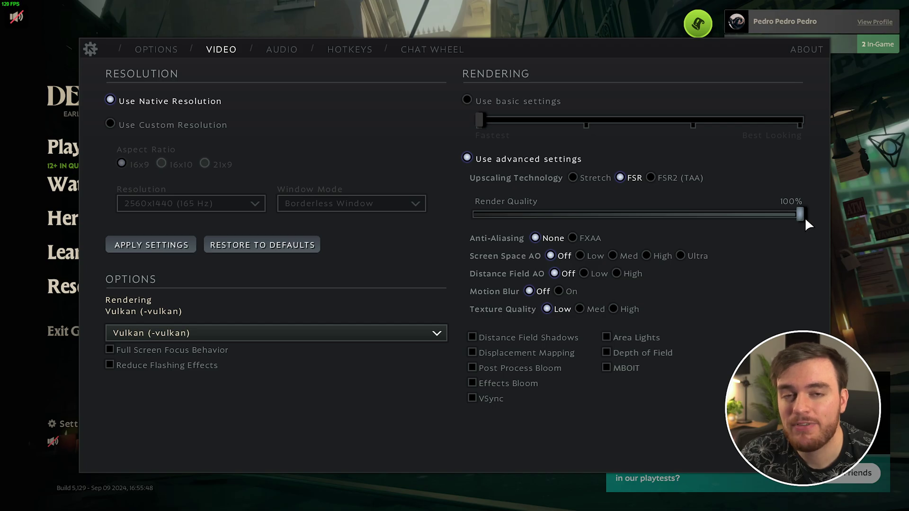
mouse_move(799, 229)
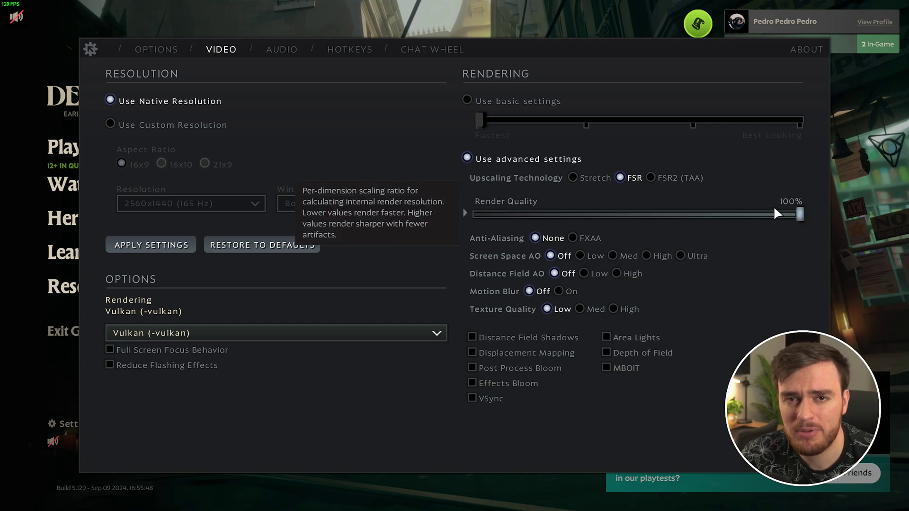
- Load a higher basic preset into the advanced rendering settings and raise its render quality to the maximum
left_click(467, 100)
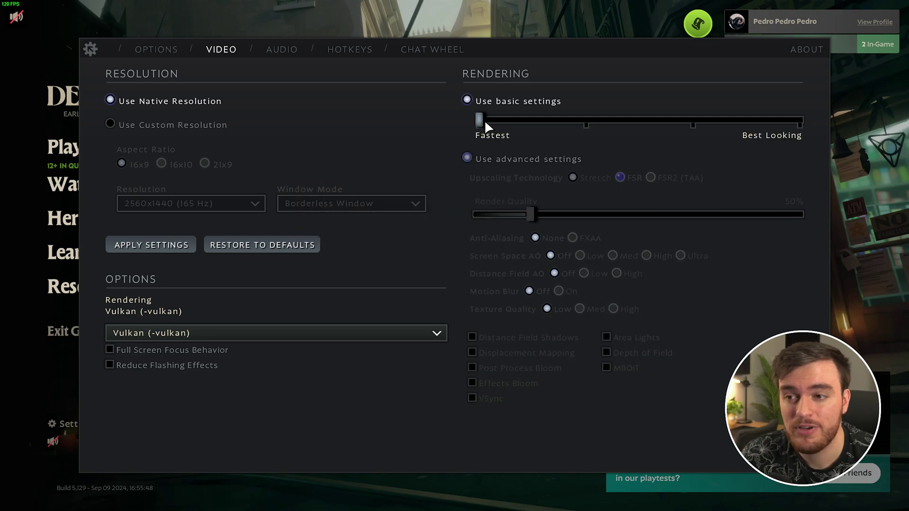
left_click_drag(485, 120, 585, 119)
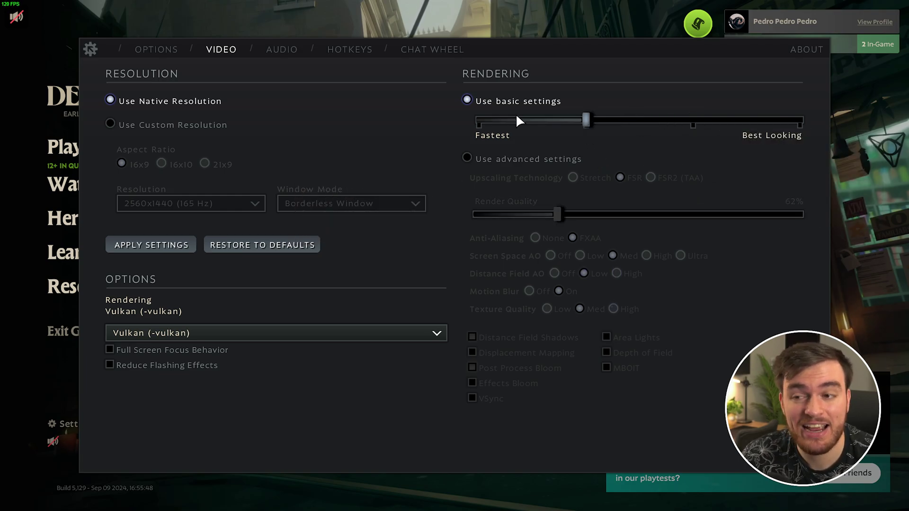
left_click(493, 161)
left_click_drag(558, 214, 475, 212)
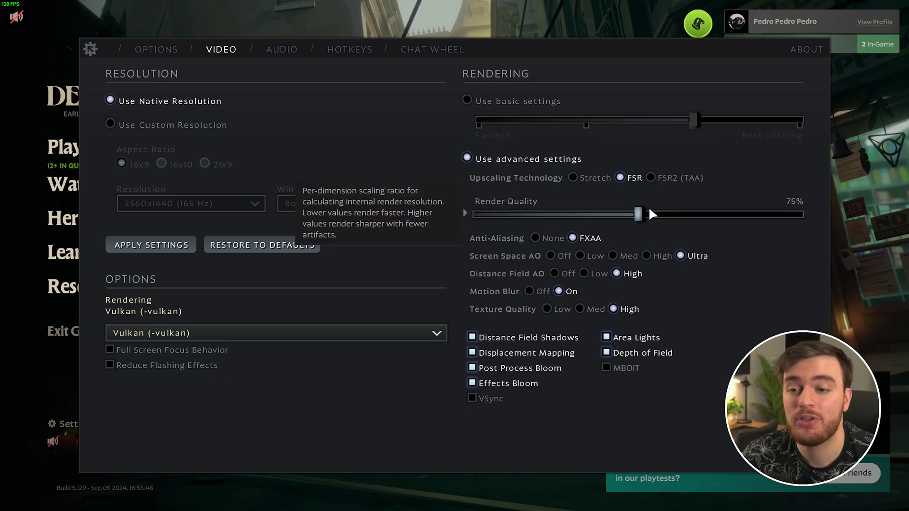
left_click_drag(644, 213, 832, 215)
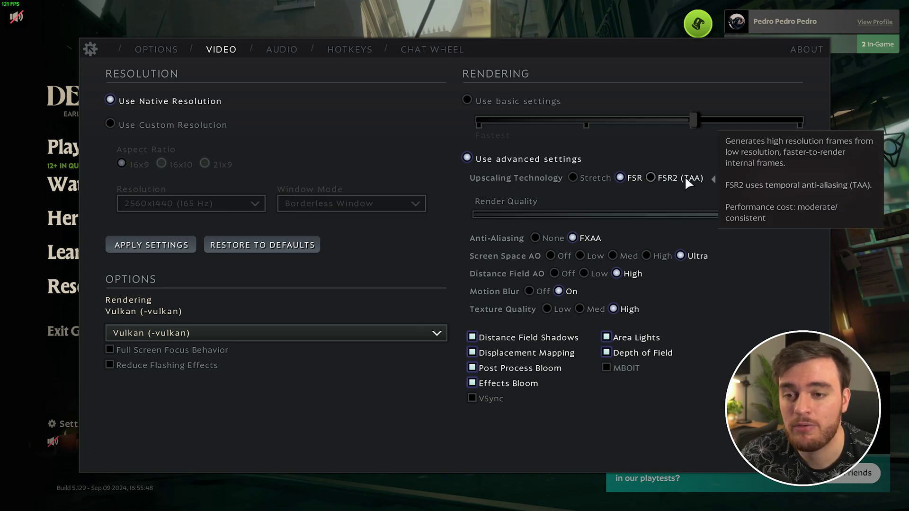
- Switch the upscaling technology to FSR2 (TAA) and try the Quality and Balanced scaling modes
left_click(671, 176)
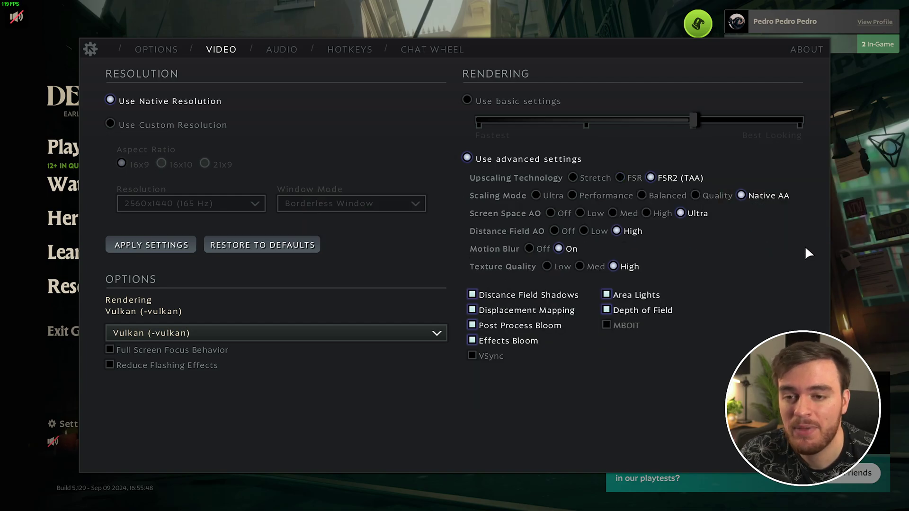
mouse_move(778, 195)
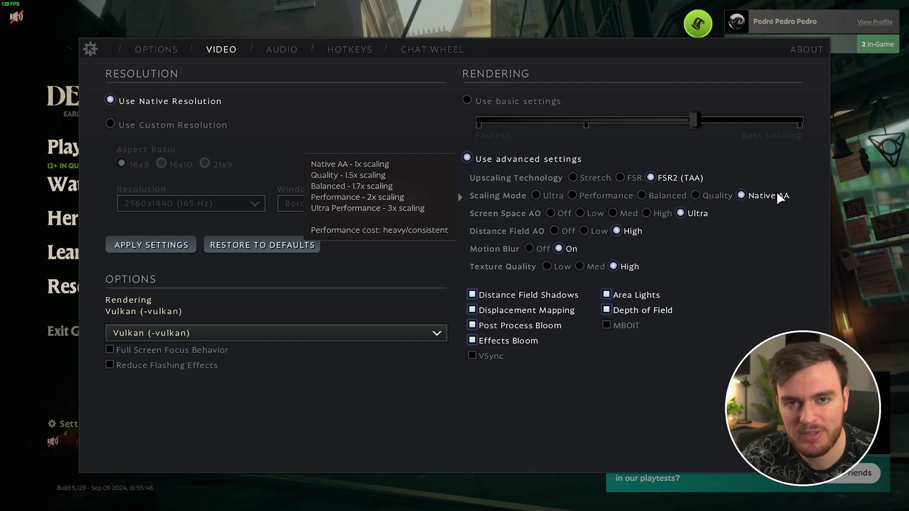
left_click(695, 197)
left_click(661, 195)
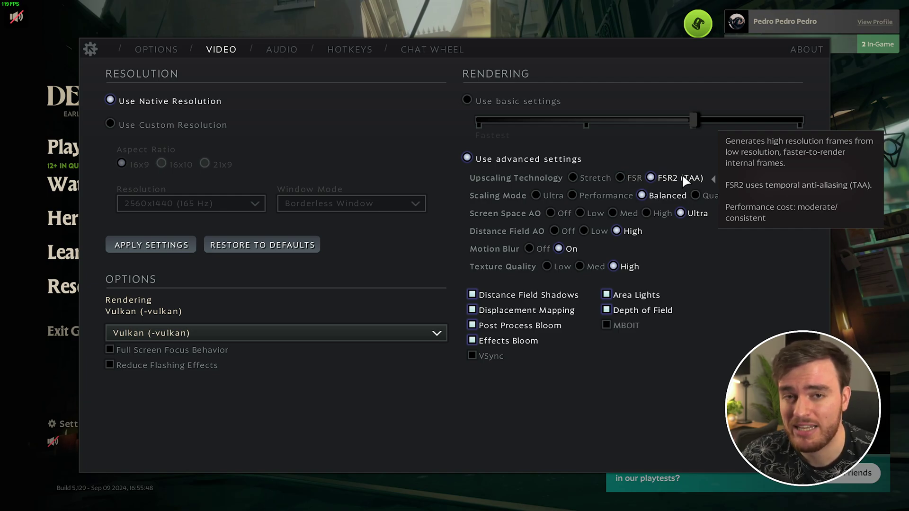
mouse_move(665, 194)
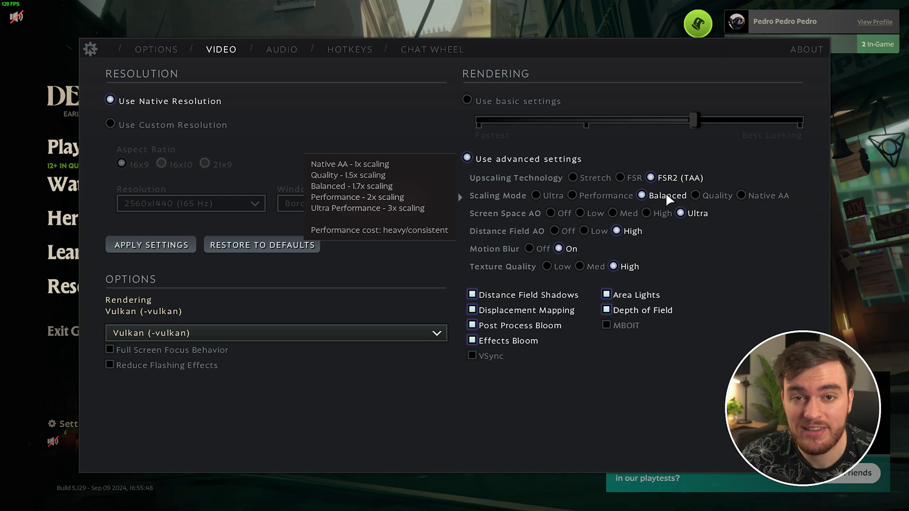
- Try FSR upscaling with a higher render quality, and return to FSR2 (TAA) with the Quality scaling mode
left_click(631, 178)
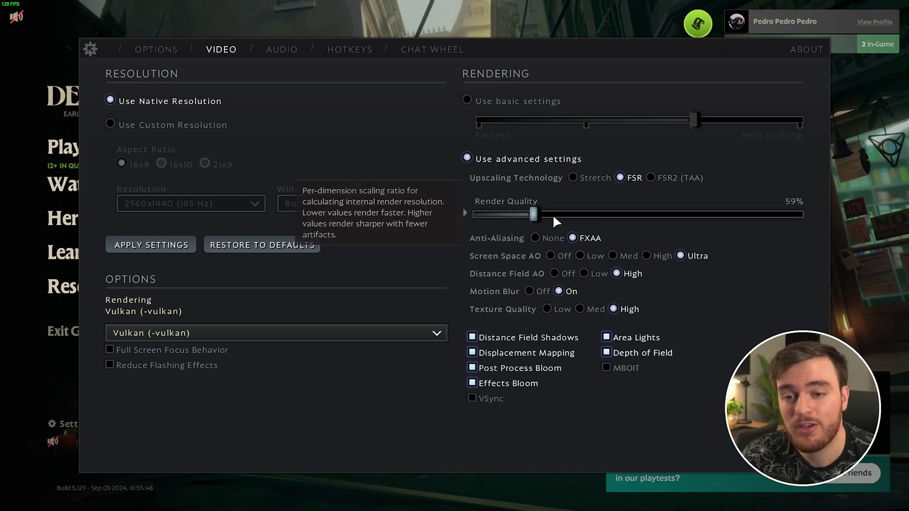
left_click_drag(554, 219, 601, 217)
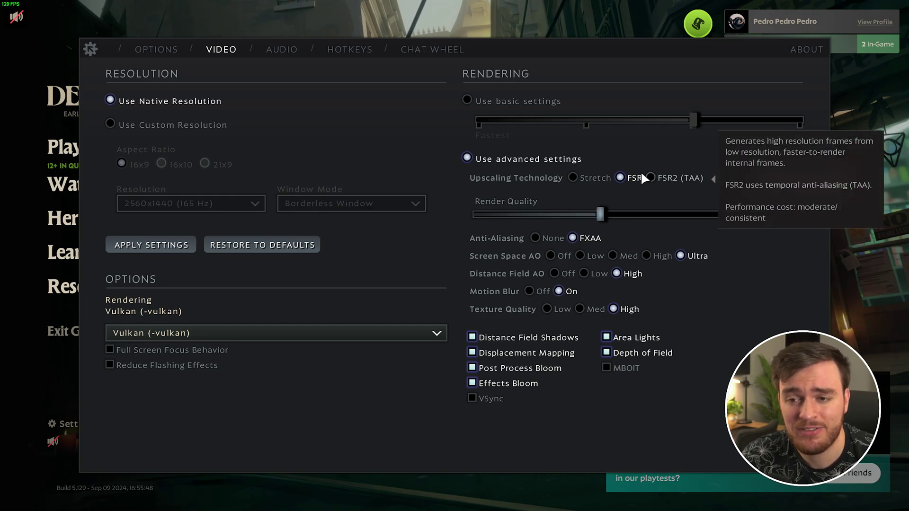
left_click(669, 178)
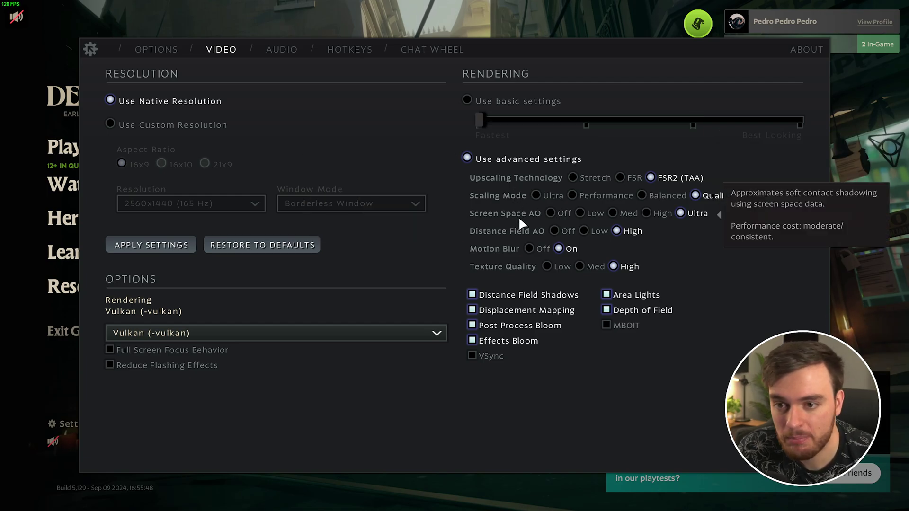
- Compare the Off, Low, Med and High levels of Screen Space AO and set it to Low
left_click(567, 212)
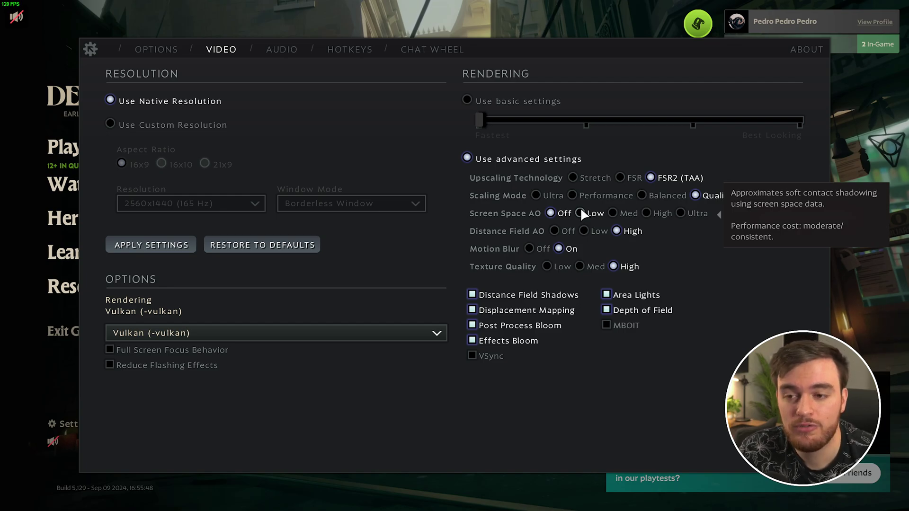
left_click(583, 212)
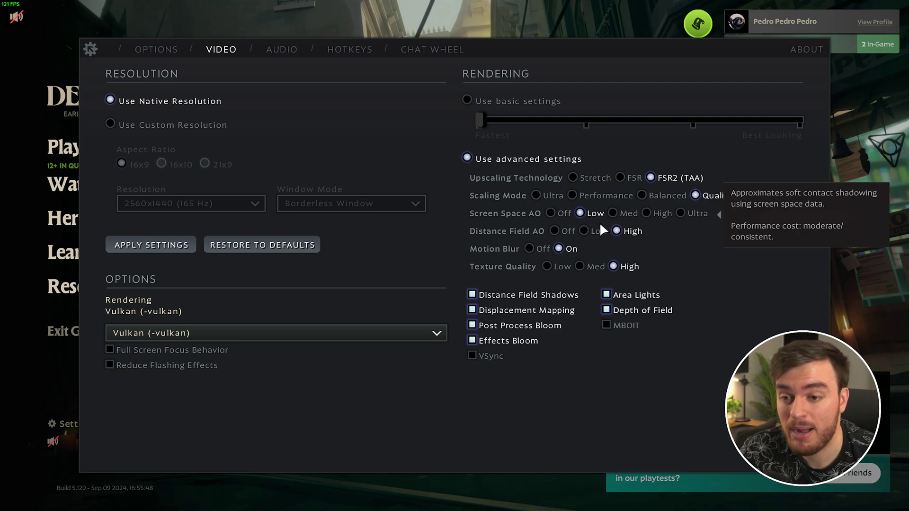
left_click(614, 213)
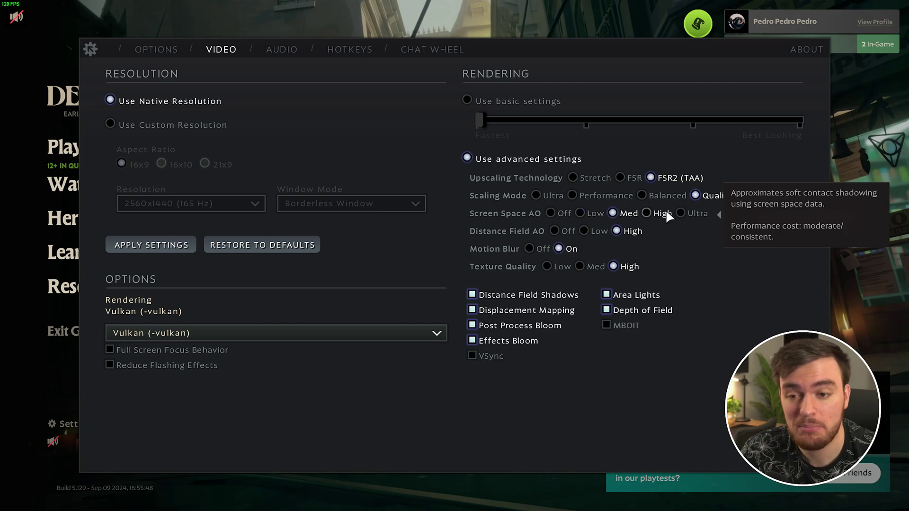
left_click(665, 211)
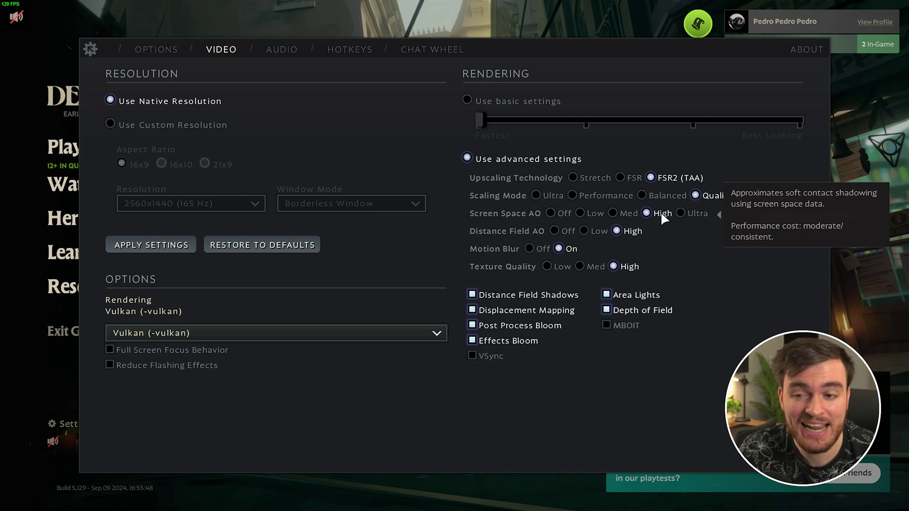
left_click(598, 209)
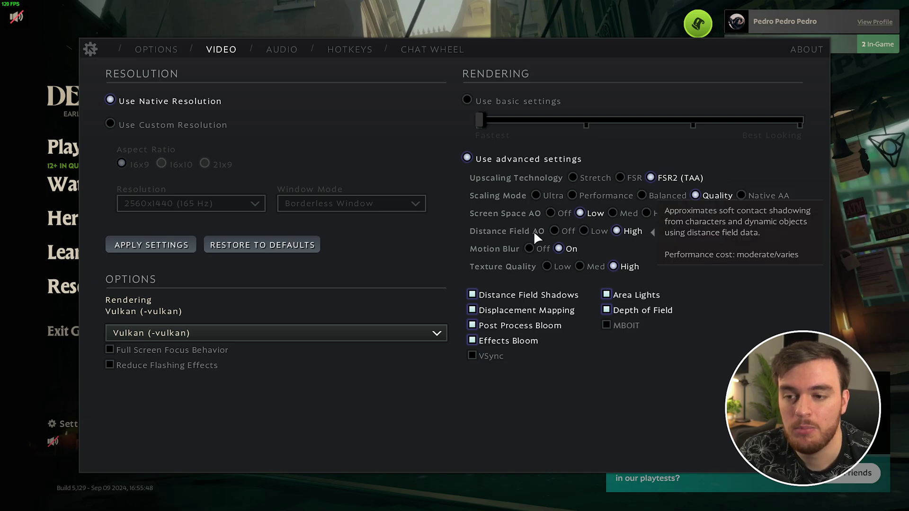
- Compare the Distance Field AO levels, and set both Distance Field AO and Motion Blur to Off
left_click(552, 230)
left_click(583, 231)
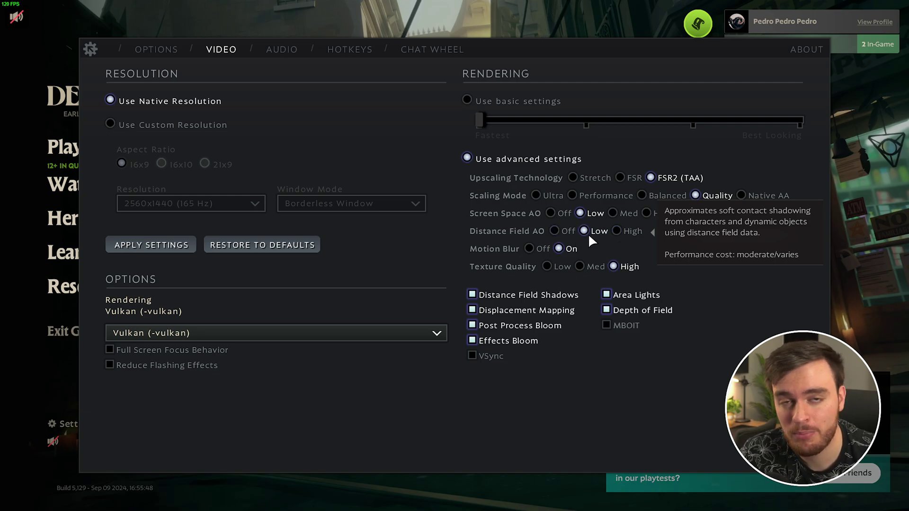
left_click(620, 230)
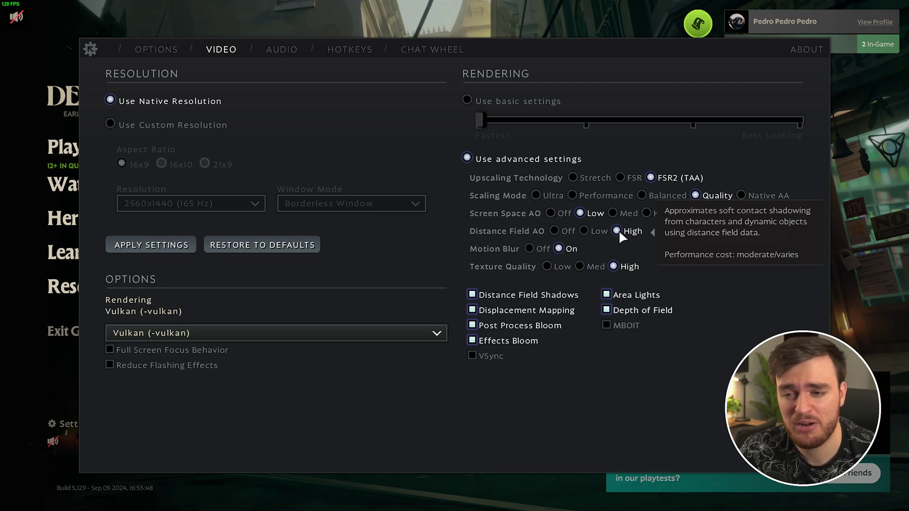
left_click(569, 228)
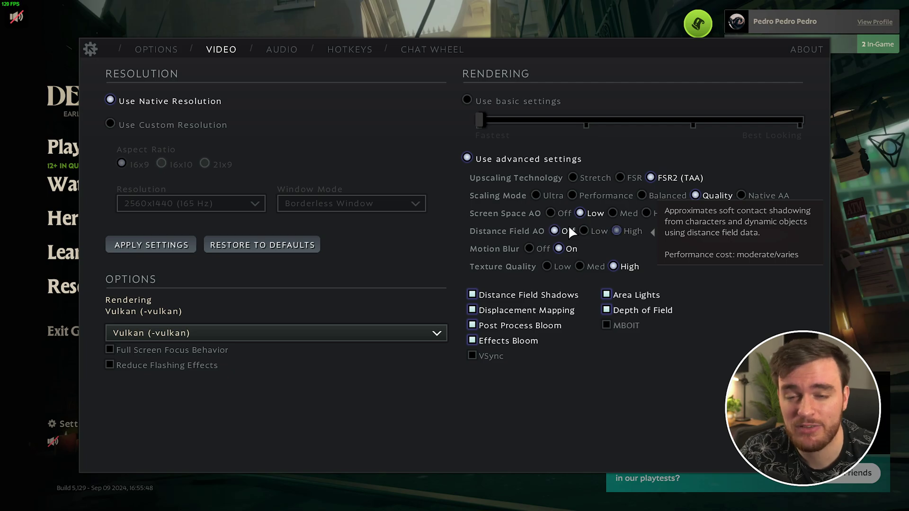
left_click(536, 248)
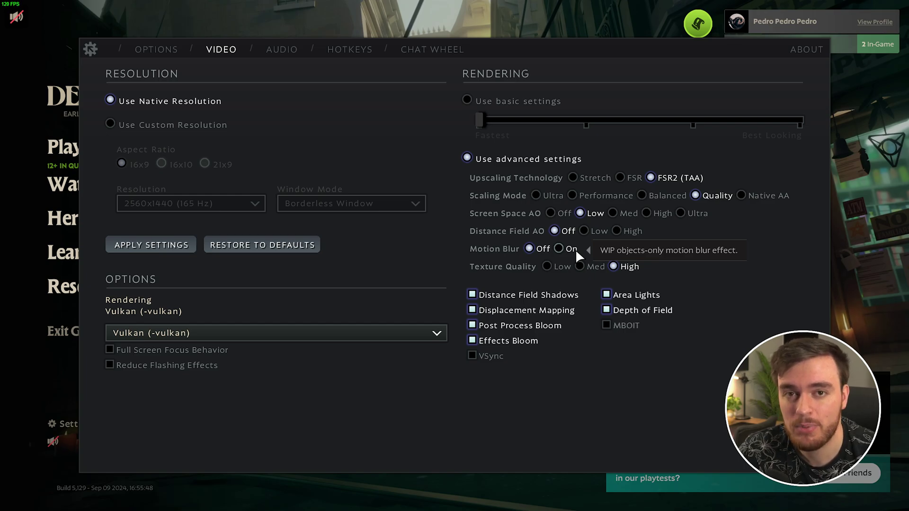
mouse_move(540, 270)
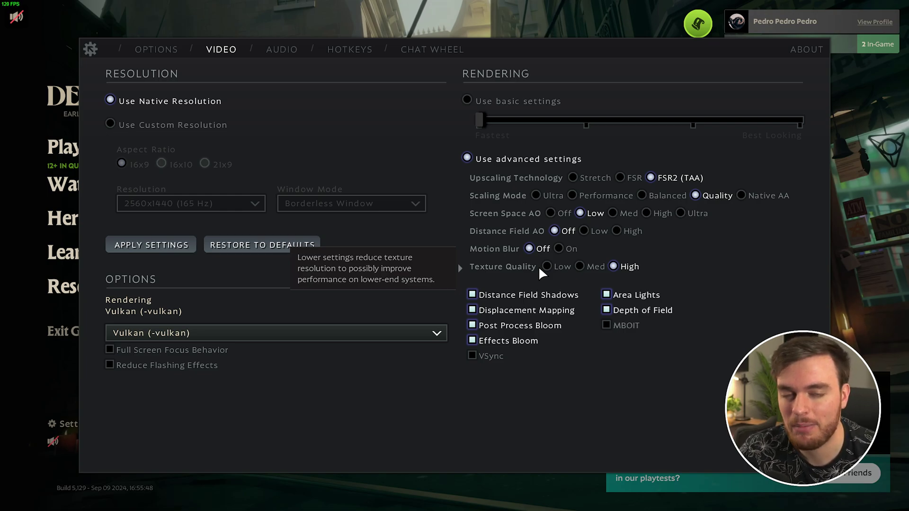
- Try the Low and Med levels of Texture Quality and return it to High
left_click(562, 268)
left_click(584, 264)
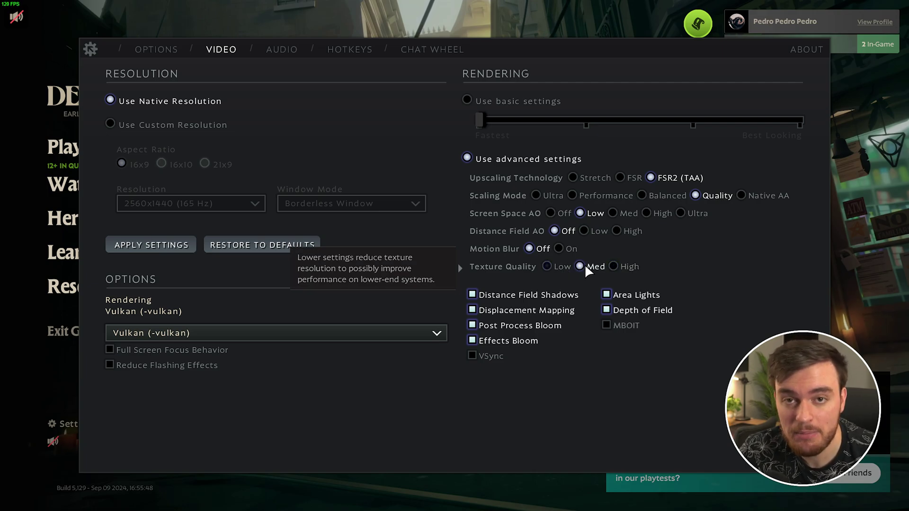
left_click(622, 266)
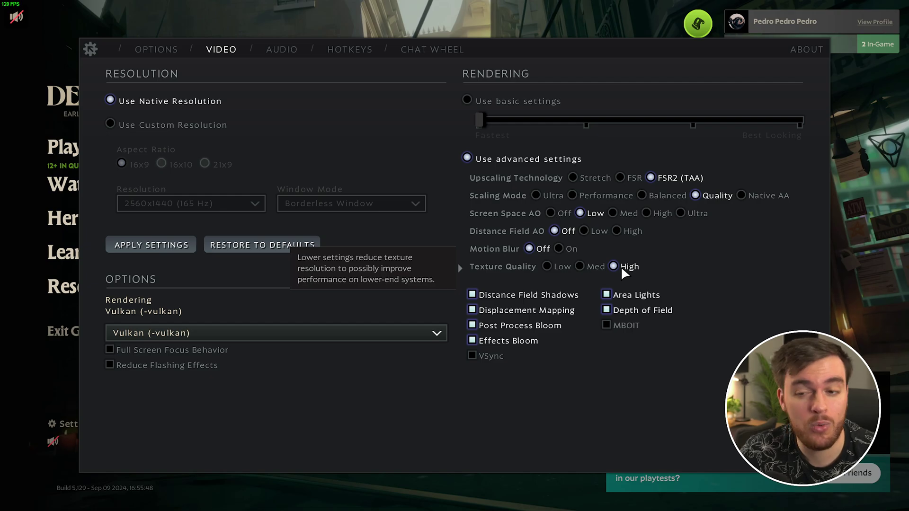
mouse_move(572, 296)
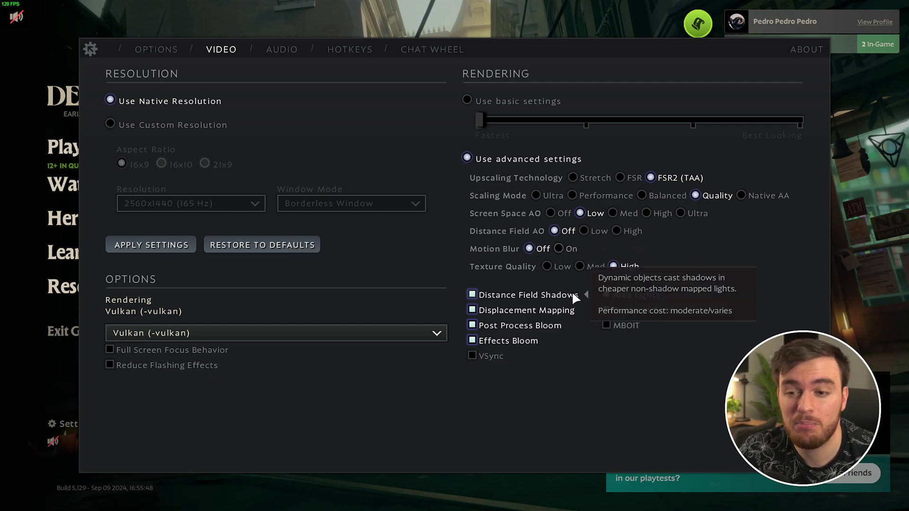
mouse_move(631, 266)
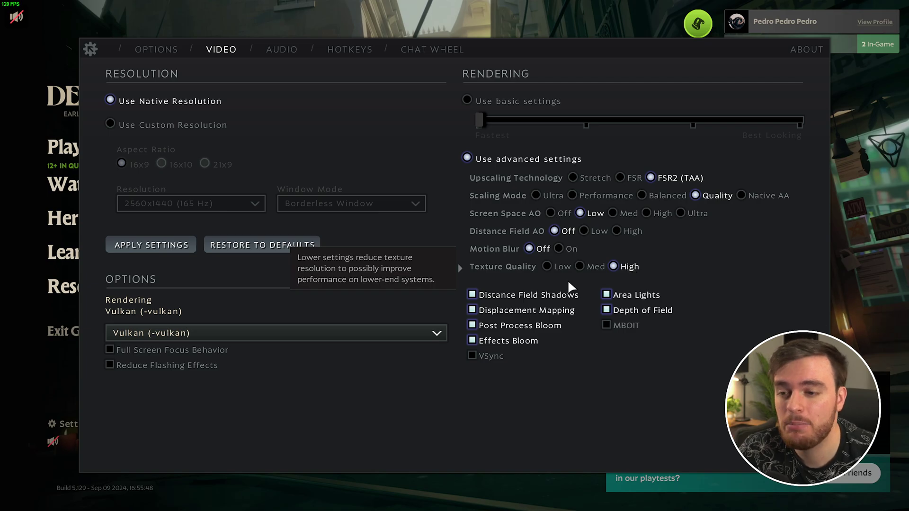
- Turn off Distance Field Shadows, Displacement Mapping, Post Process Bloom, Effects Bloom, Area Lights and Depth of Field
left_click(538, 294)
left_click(537, 308)
left_click(537, 325)
left_click(537, 341)
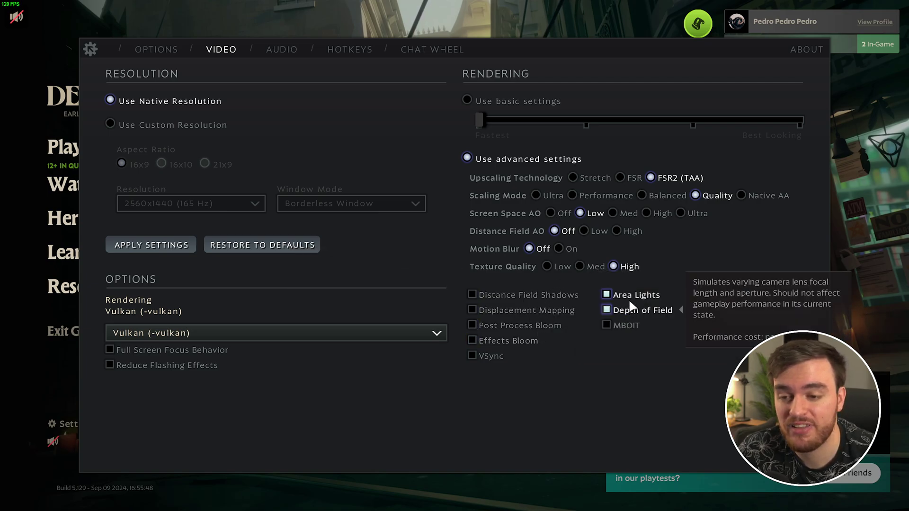
left_click(630, 296)
left_click(631, 309)
mouse_move(500, 352)
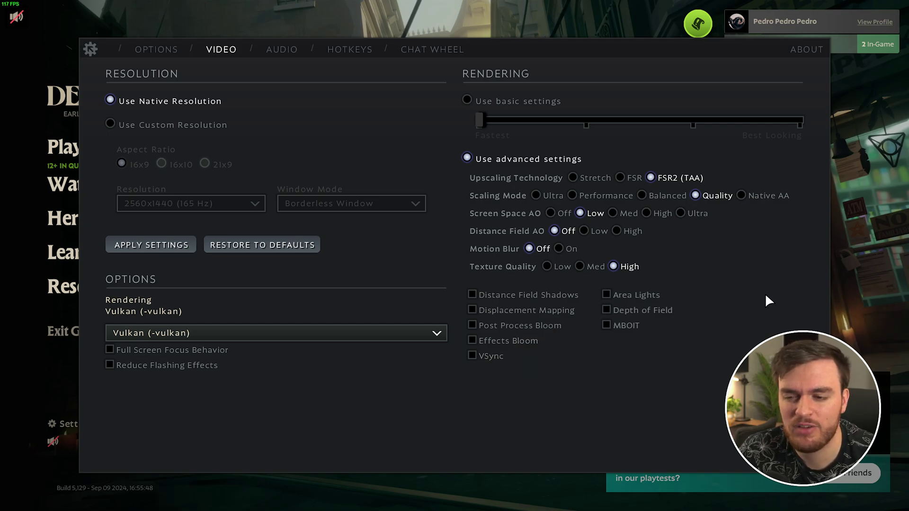
- Turn on Effects Bloom, Post Process Bloom and Area Lights in the advanced rendering settings
mouse_move(561, 297)
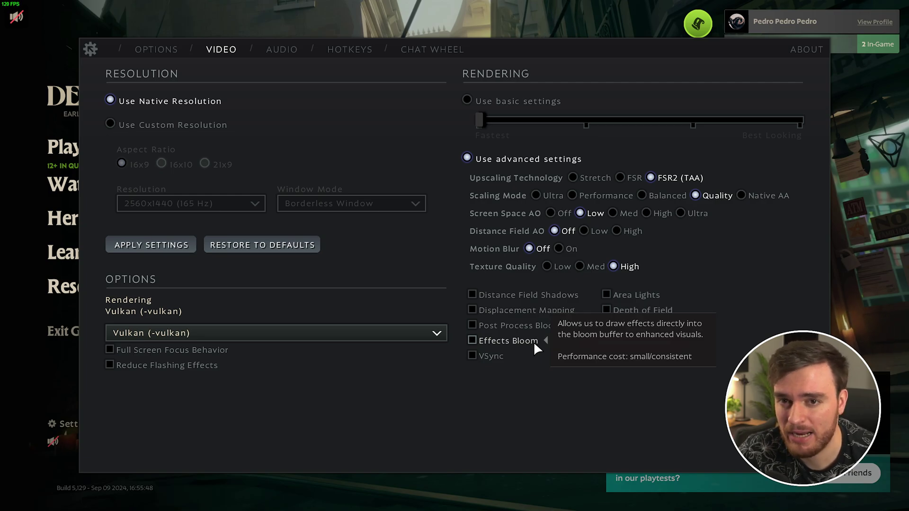
left_click(534, 341)
left_click(545, 327)
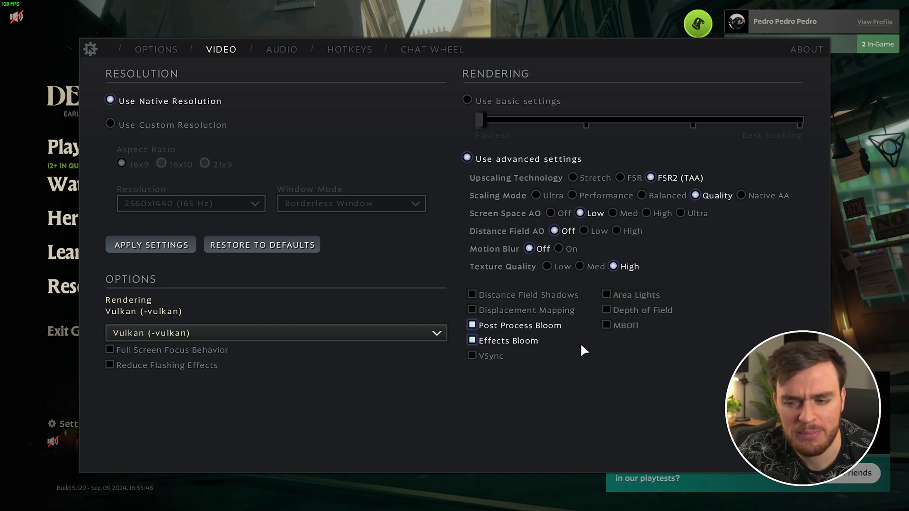
mouse_move(650, 292)
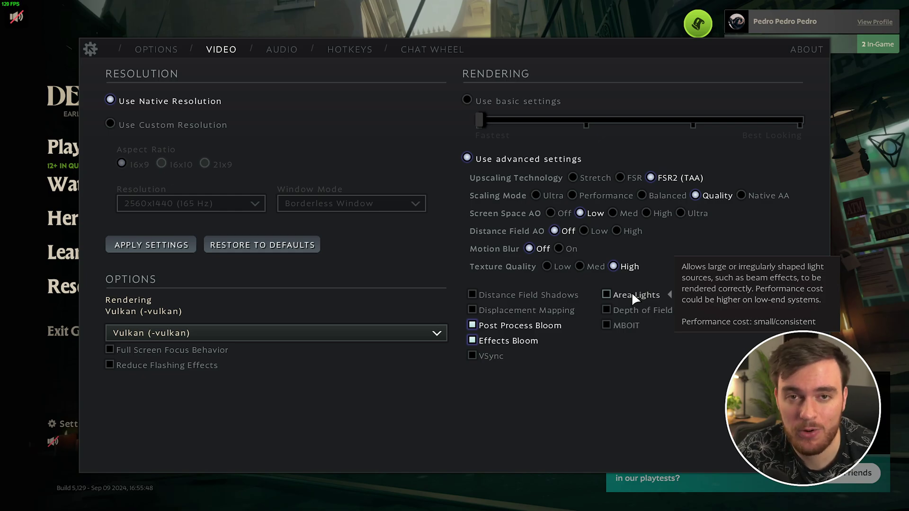
left_click(631, 292)
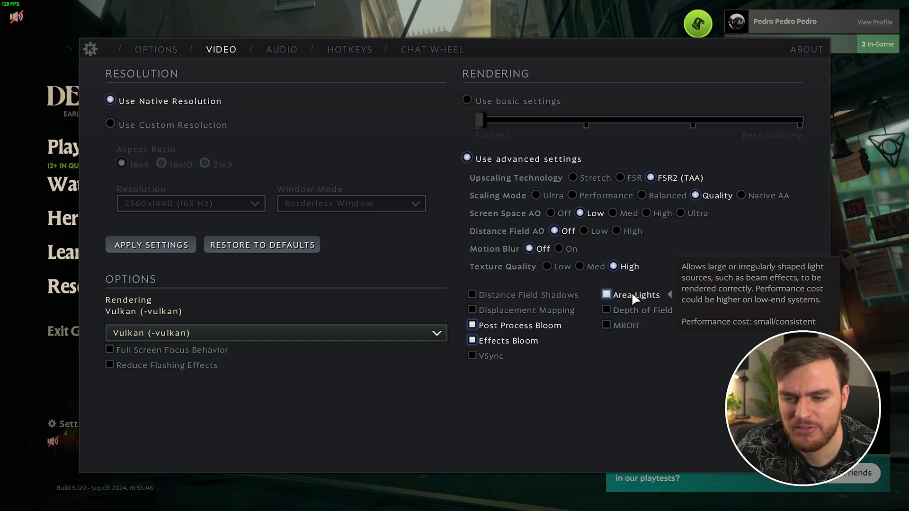
mouse_move(662, 302)
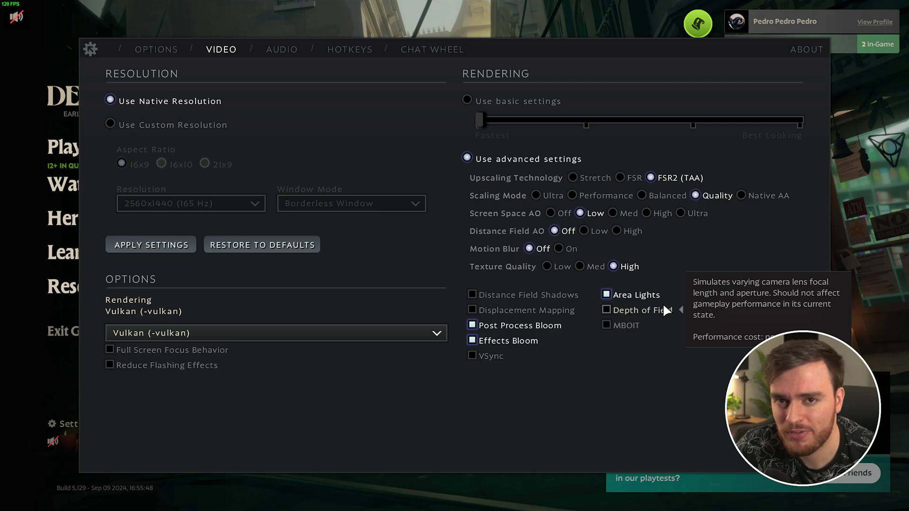
mouse_move(629, 327)
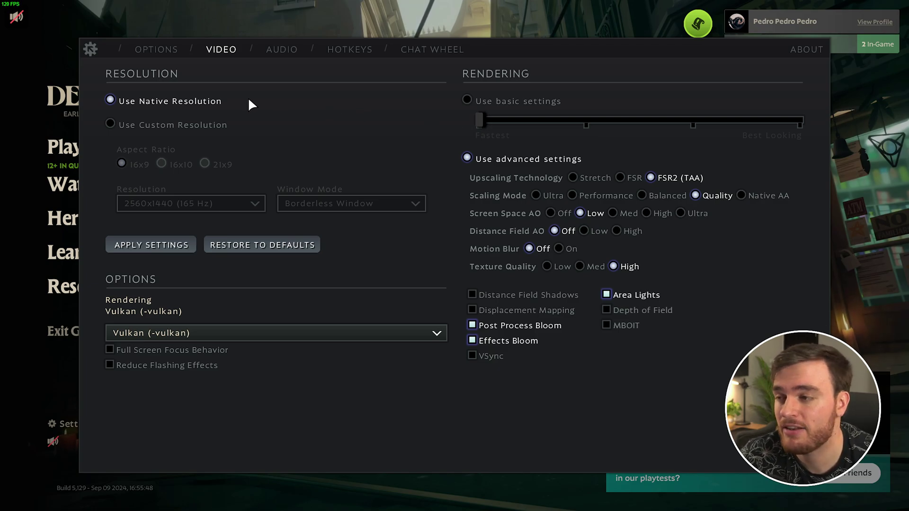
- Select the native resolution and choose Direct3D 11 (-dx11) as the rendering API
left_click(164, 99)
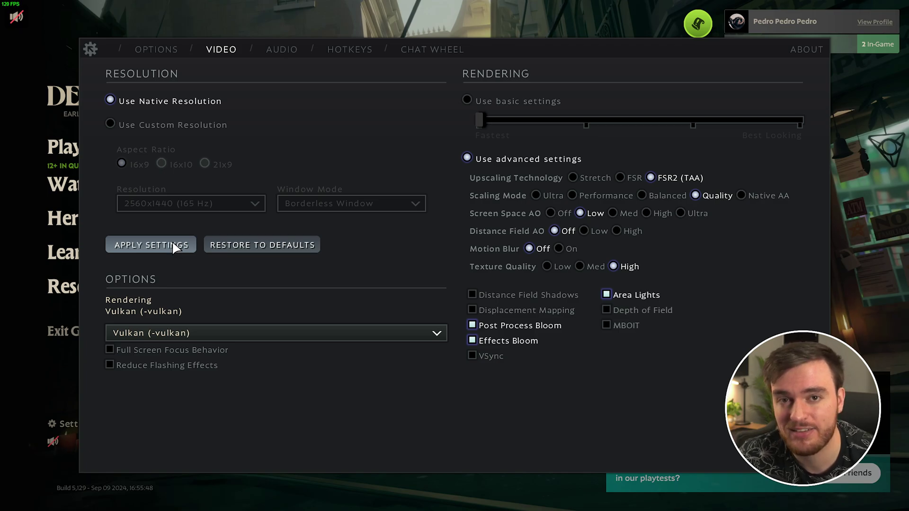
mouse_move(531, 213)
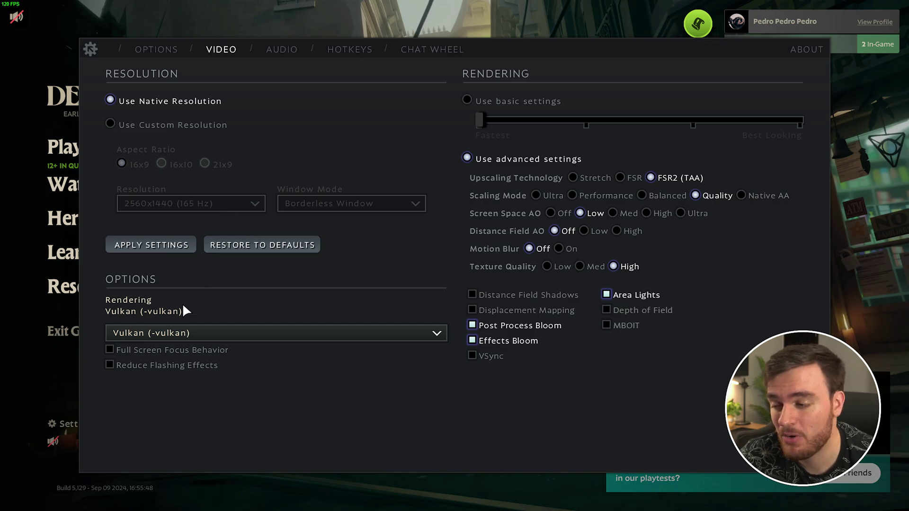
left_click(164, 333)
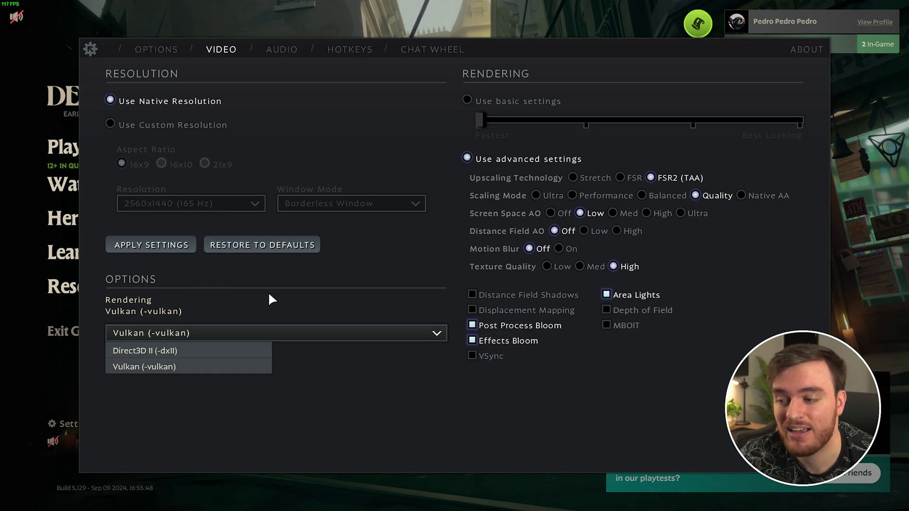
left_click(268, 291)
left_click(181, 336)
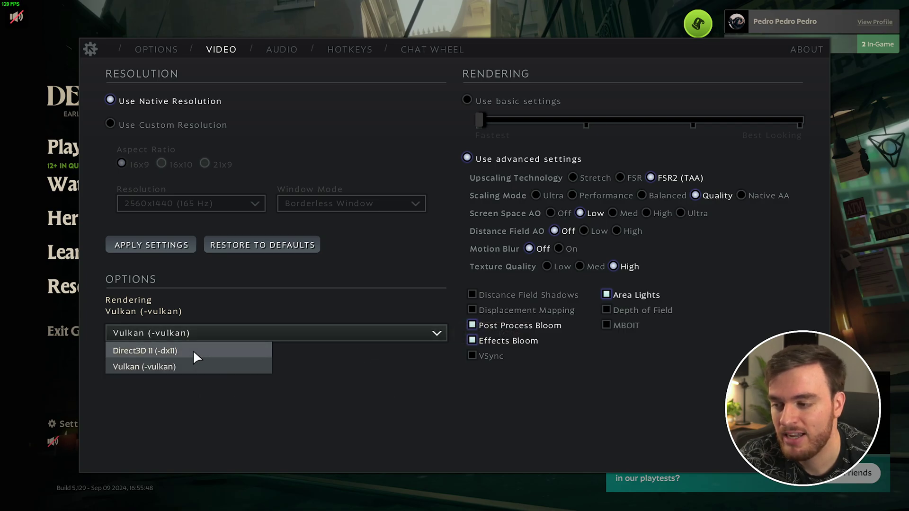
left_click(192, 350)
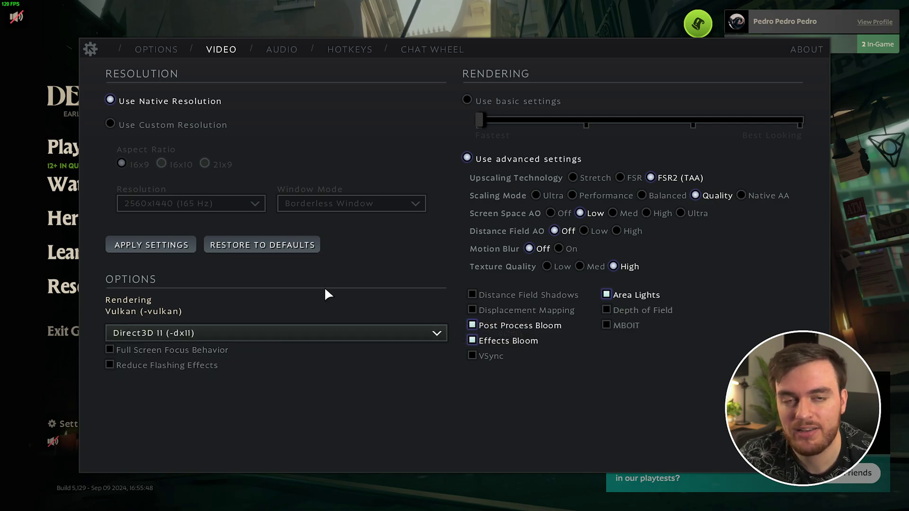